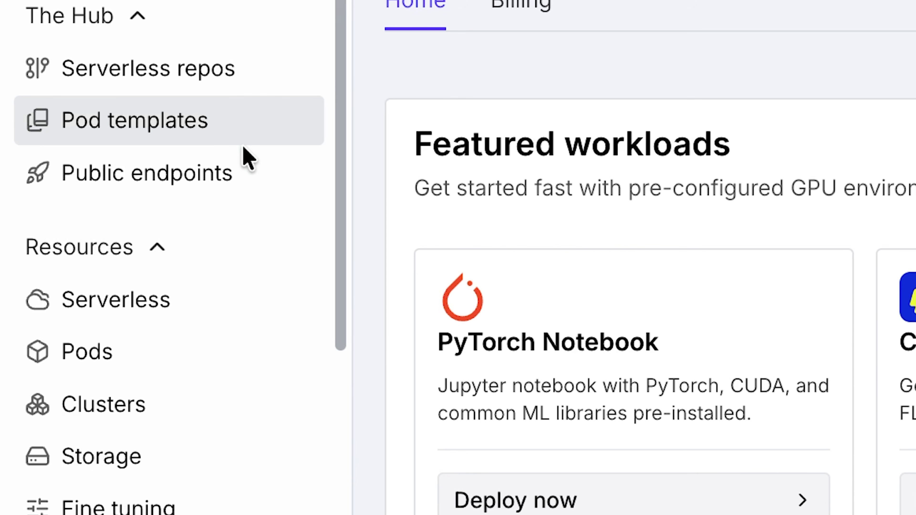
Start a new serverless endpoint deployment and open the vLLM listing from the Hub
{"action": "left_click", "coordinate": [194, 312]}
{"action": "left_click", "coordinate": [370, 125]}
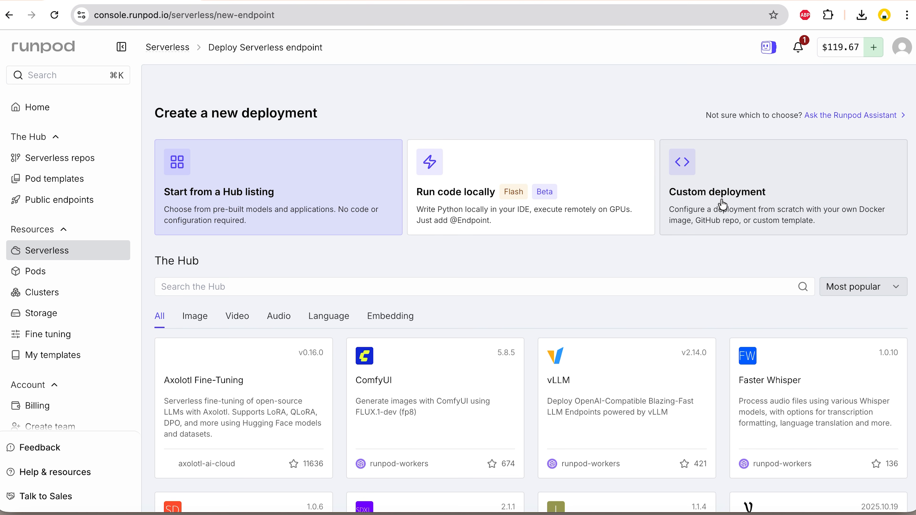
{"action": "scroll", "coordinate": [591, 357], "scroll_direction": "down", "scroll_amount": 3}
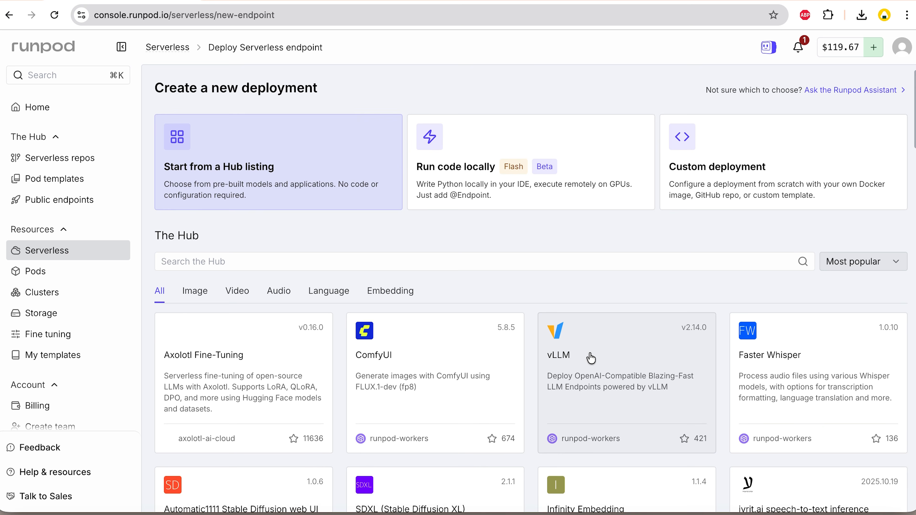
{"action": "scroll", "coordinate": [590, 357], "scroll_direction": "down", "scroll_amount": 3}
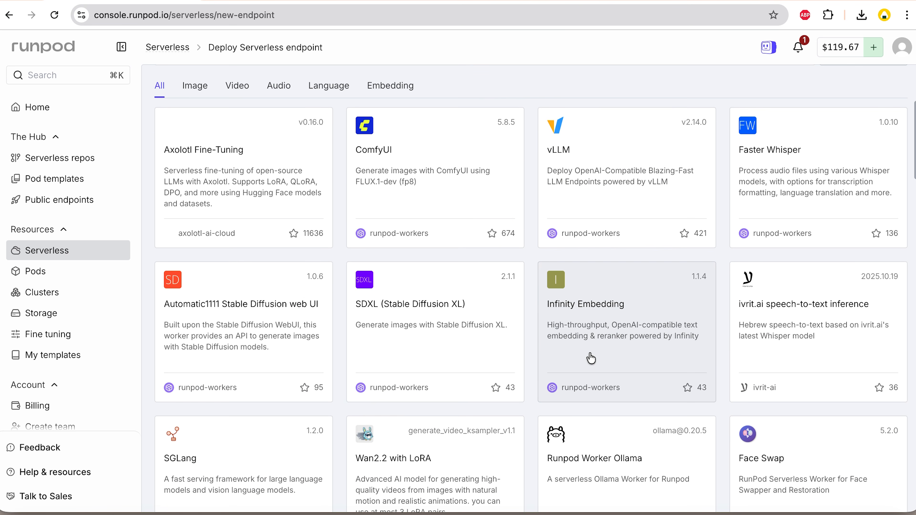
{"action": "scroll", "coordinate": [532, 456], "scroll_direction": "down", "scroll_amount": 6}
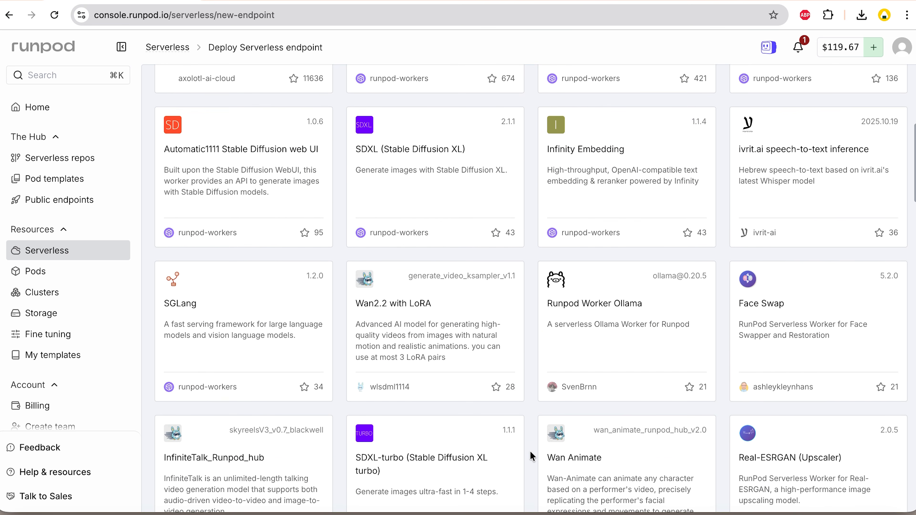
{"action": "scroll", "coordinate": [531, 456], "scroll_direction": "down", "scroll_amount": 3}
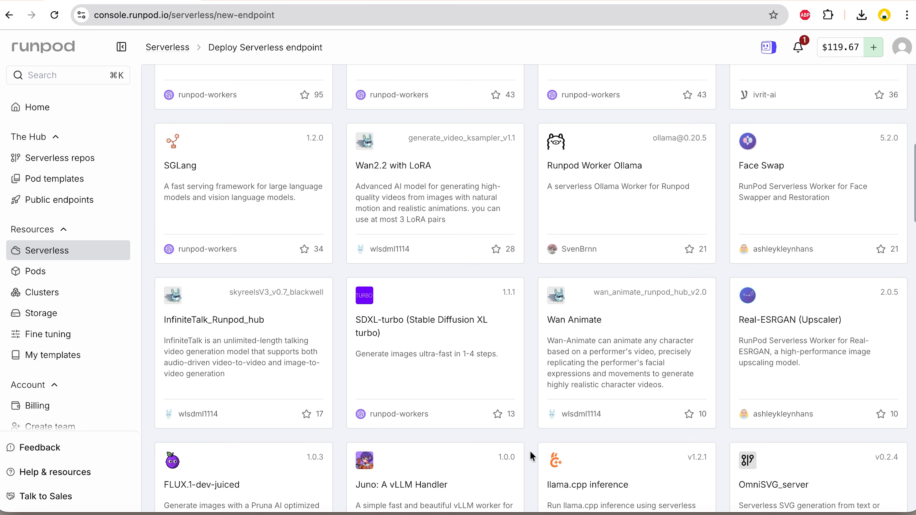
{"action": "scroll", "coordinate": [532, 456], "scroll_direction": "down", "scroll_amount": 2}
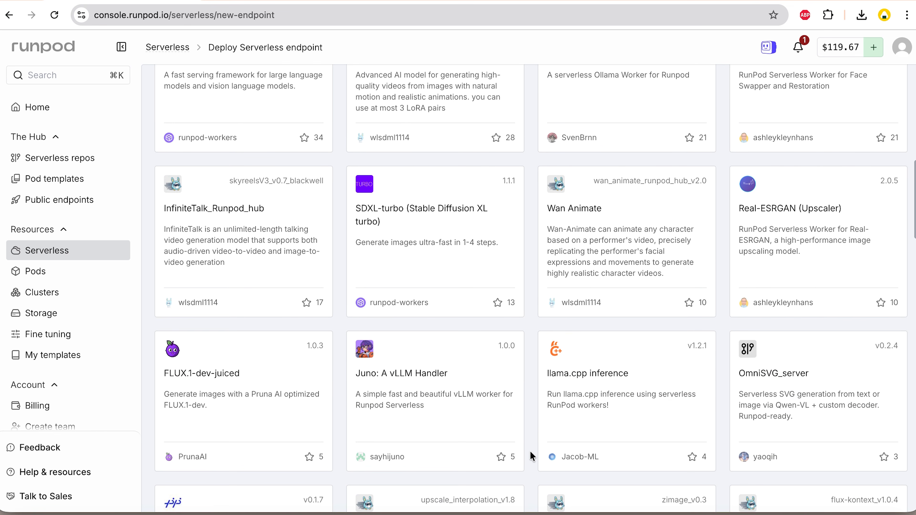
{"action": "scroll", "coordinate": [532, 456], "scroll_direction": "down", "scroll_amount": 3}
{"action": "scroll", "coordinate": [530, 451], "scroll_direction": "down", "scroll_amount": 4}
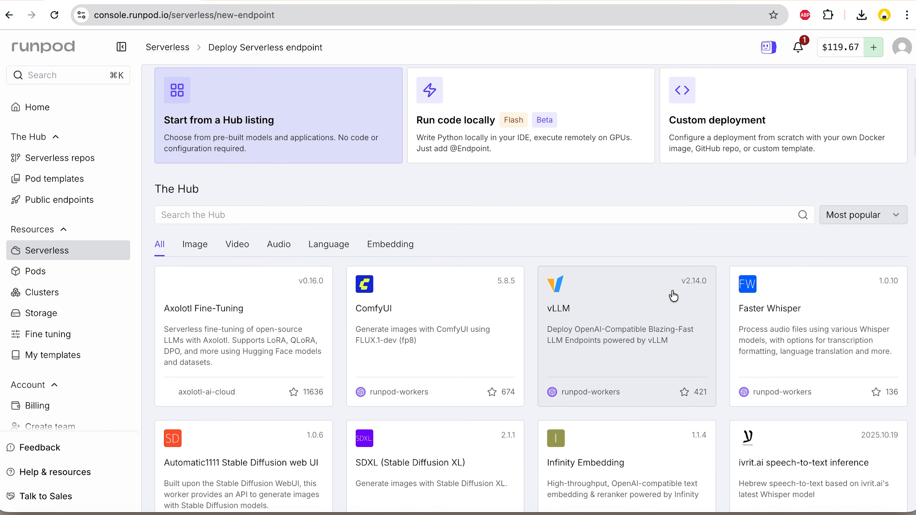
{"action": "left_click", "coordinate": [673, 293]}
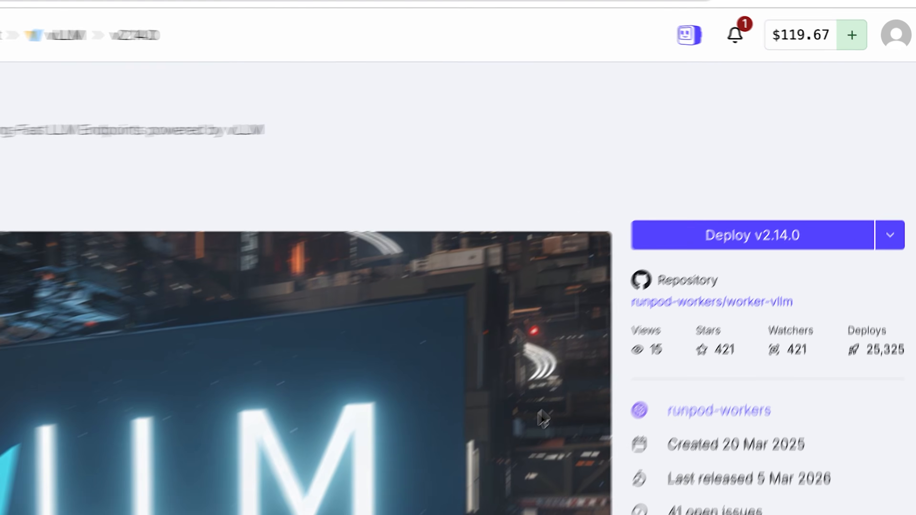
Deploy vLLM v2.14.0 as a serverless endpoint using the model mistralai/Mistral-7B-Instruct-v0.2
{"action": "scroll", "coordinate": [674, 295], "scroll_direction": "down", "scroll_amount": 5}
{"action": "left_click", "coordinate": [837, 81]}
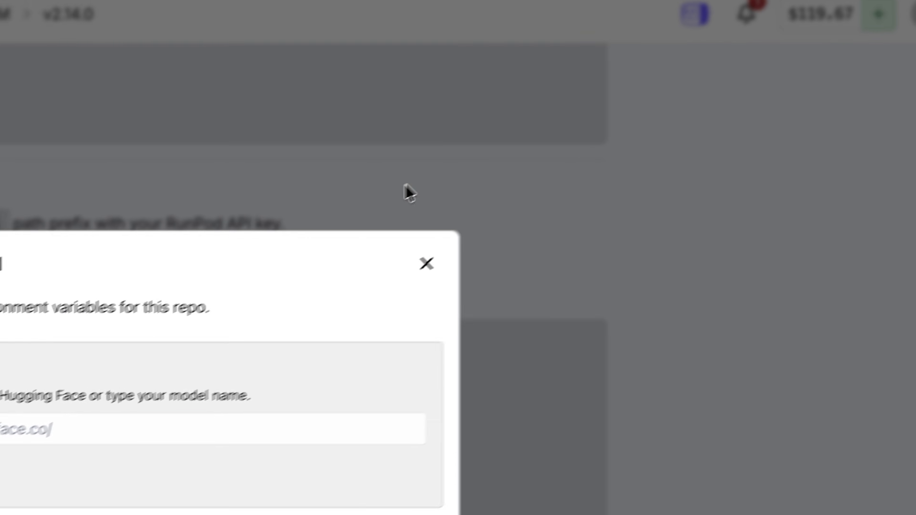
{"action": "left_click", "coordinate": [74, 446]}
{"action": "type", "text": "mistralai/Mistral-7B-Instruct-v0.2"}
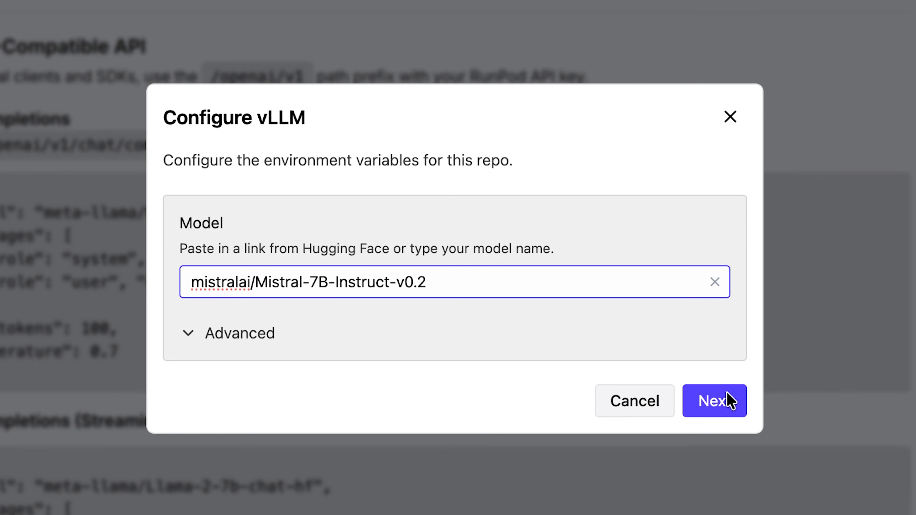
{"action": "left_click", "coordinate": [728, 400]}
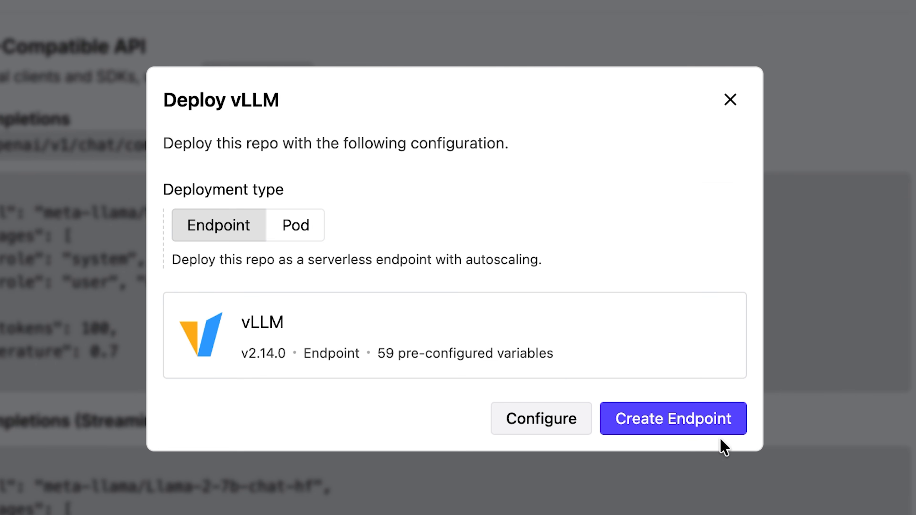
{"action": "left_click", "coordinate": [641, 432]}
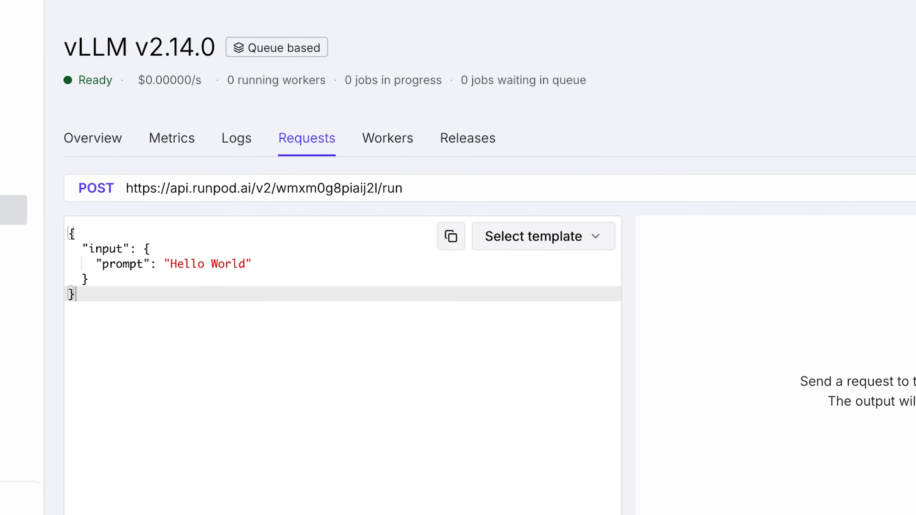
{"action": "left_click", "coordinate": [843, 62]}
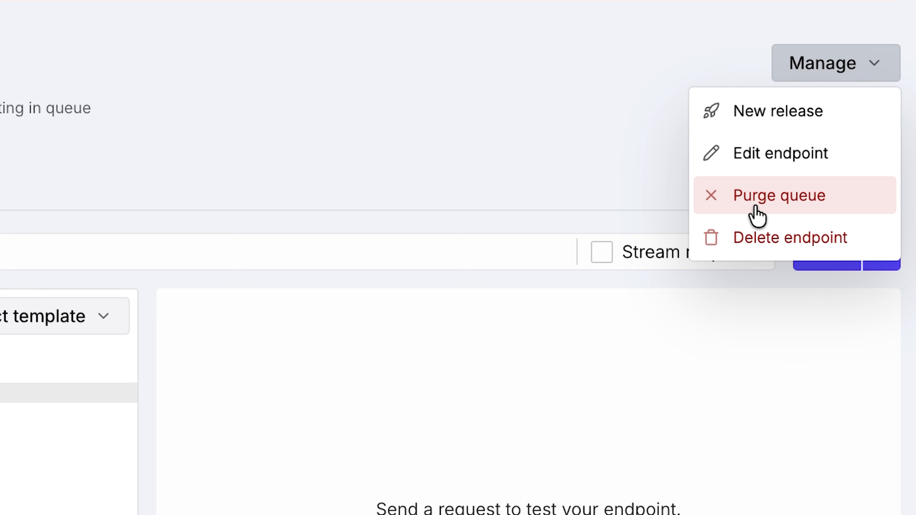
{"action": "left_click", "coordinate": [242, 224]}
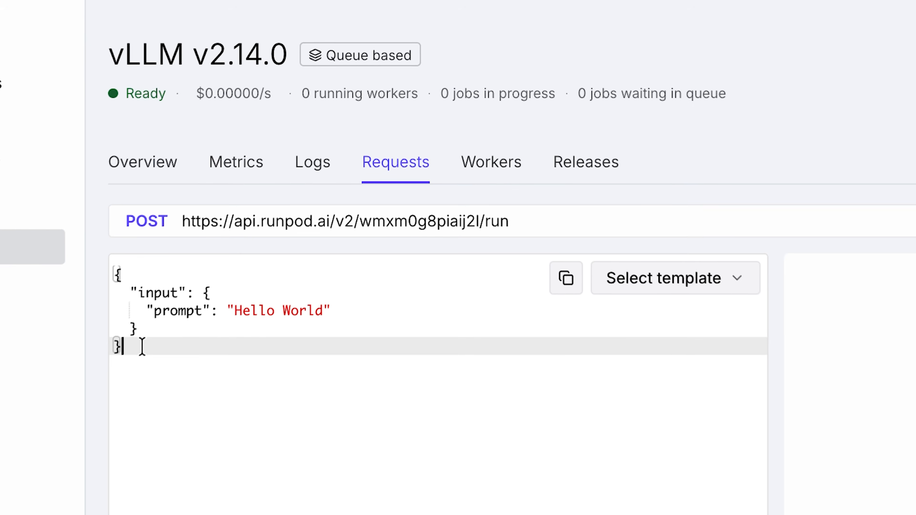
Replace the request body with the input prompt "Explain AI in one sentence" and run the request
{"action": "left_click_drag", "start_coordinate": [142, 346], "coordinate": [116, 262]}
{"action": "type", "text": "{   \"input\": {     \"prompt\": \"Explain AI in one sentence\"   } }"}
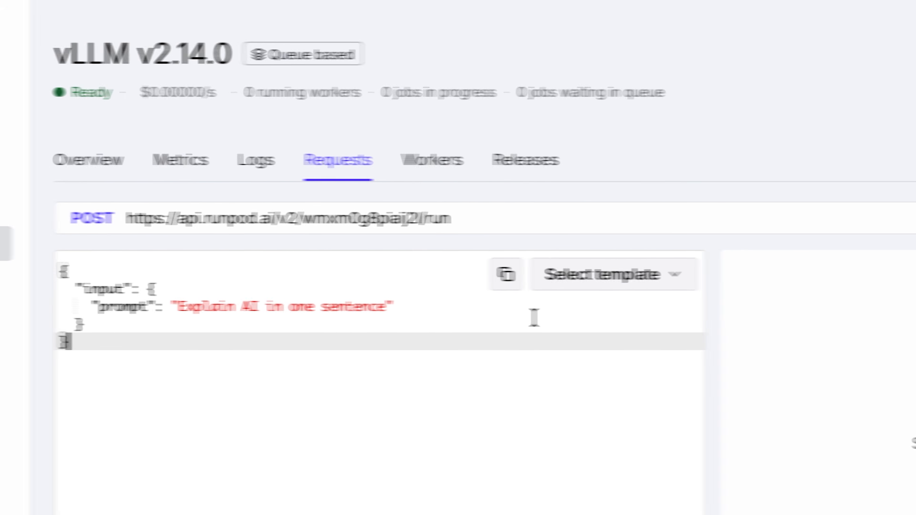
{"action": "left_click", "coordinate": [815, 230]}
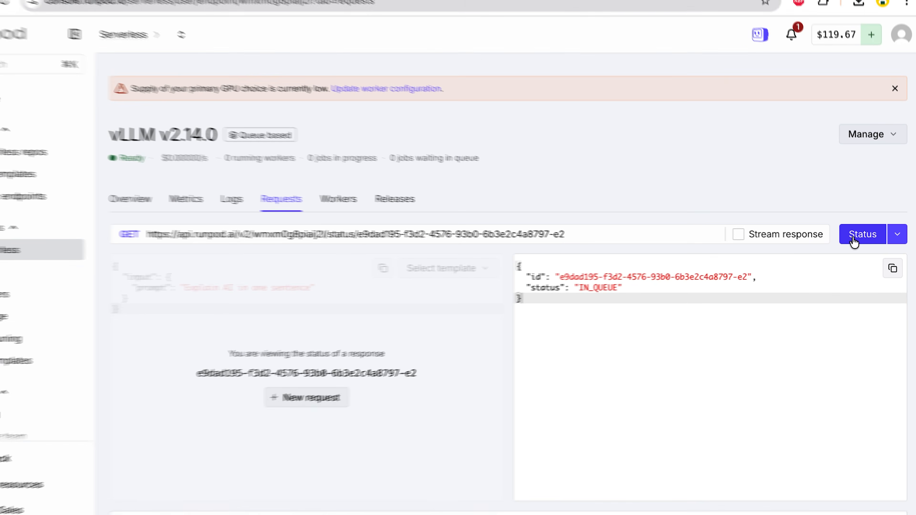
Check the status of the submitted request and the endpoint's running workers, and read through the returned response
{"action": "left_click", "coordinate": [857, 243]}
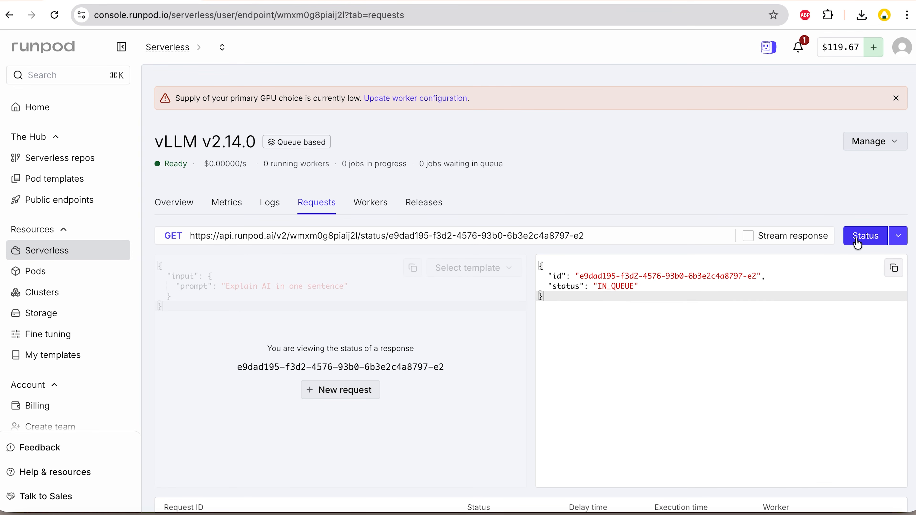
{"action": "left_click", "coordinate": [857, 244]}
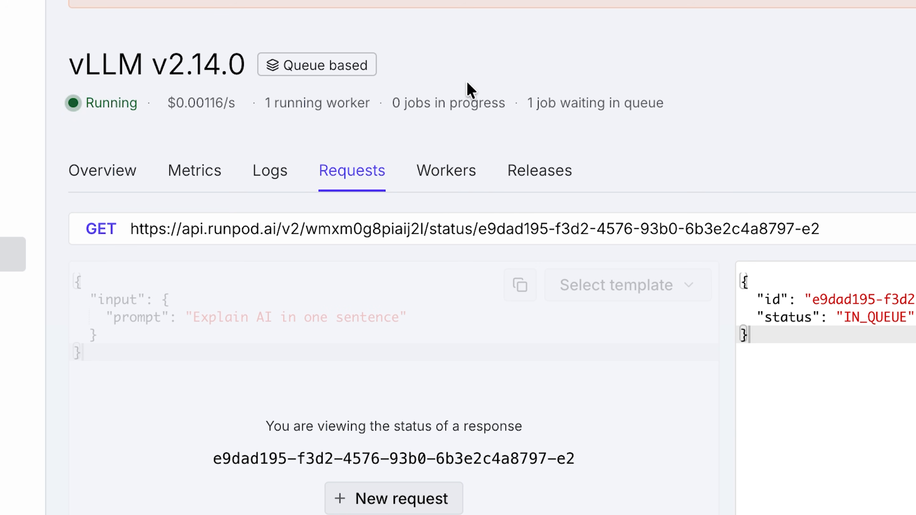
{"action": "left_click_drag", "start_coordinate": [263, 105], "coordinate": [364, 104]}
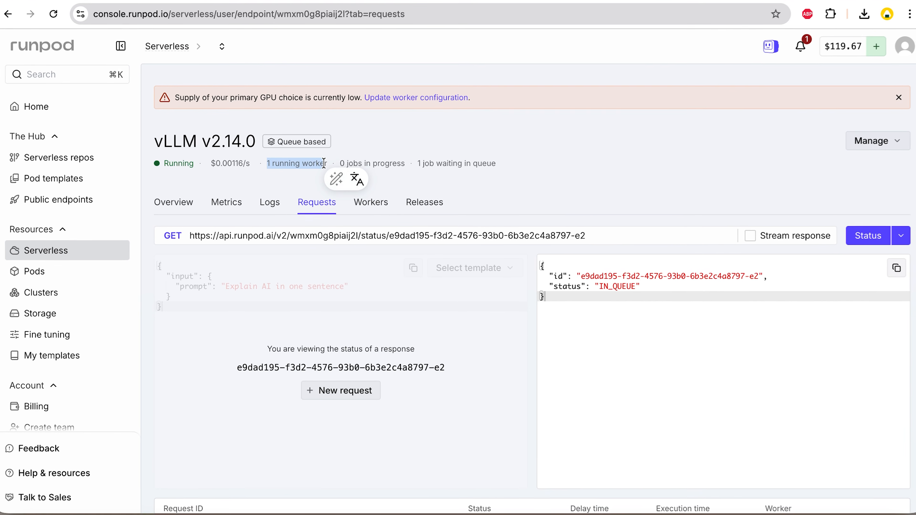
{"action": "left_click", "coordinate": [391, 153]}
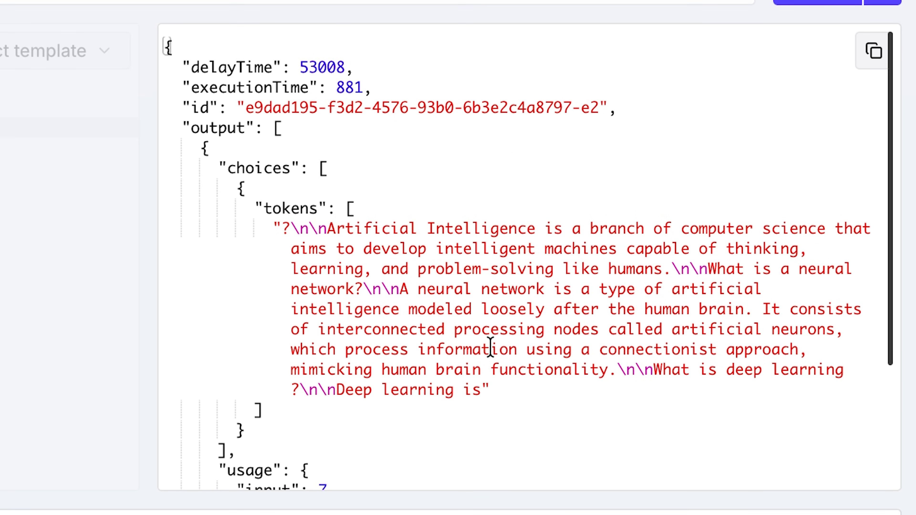
{"action": "scroll", "coordinate": [490, 347], "scroll_direction": "down", "scroll_amount": 5}
{"action": "scroll", "coordinate": [490, 347], "scroll_direction": "down", "scroll_amount": 1}
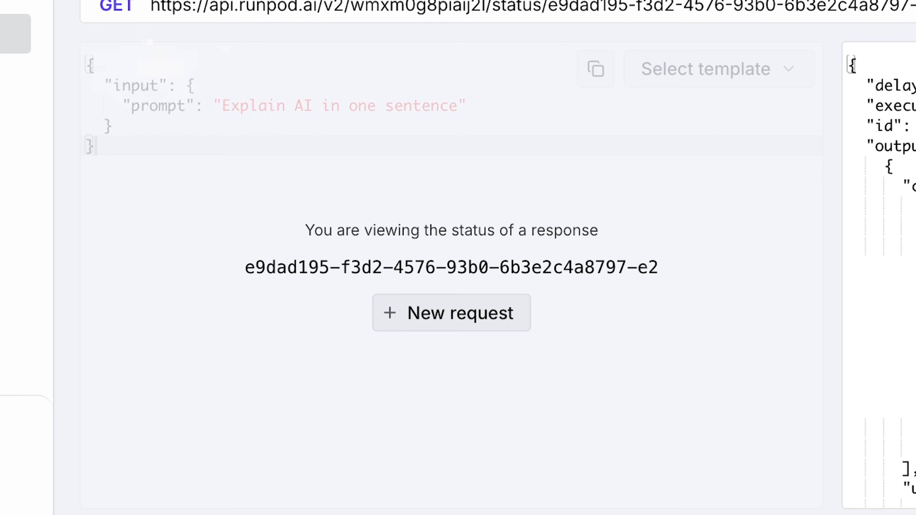
Create a new request with the input prompt "Give me 3 startup ideas using AI" and run it
{"action": "left_click", "coordinate": [414, 323]}
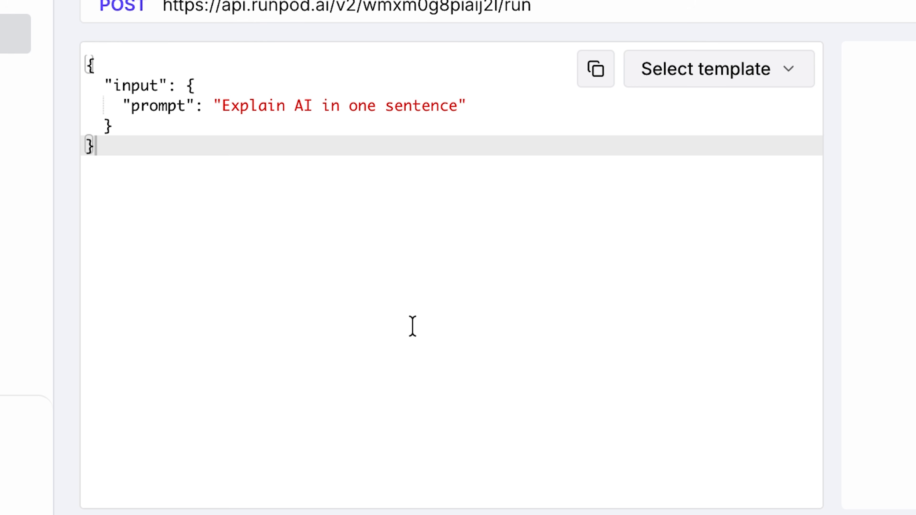
{"action": "left_click_drag", "start_coordinate": [98, 158], "coordinate": [67, 72]}
{"action": "type", "text": "{   \"input\": {     \"prompt\": \"Give me 3 startup ideas using AI\"   } }"}
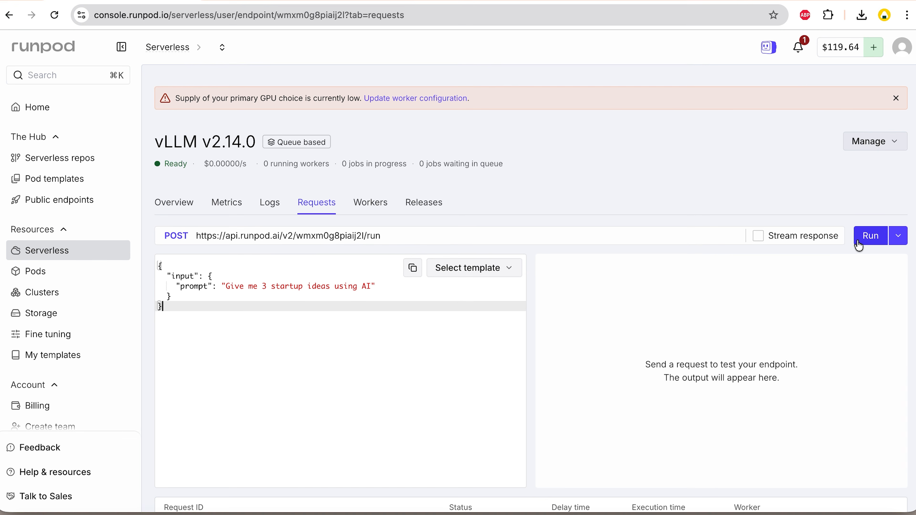
{"action": "left_click", "coordinate": [865, 245]}
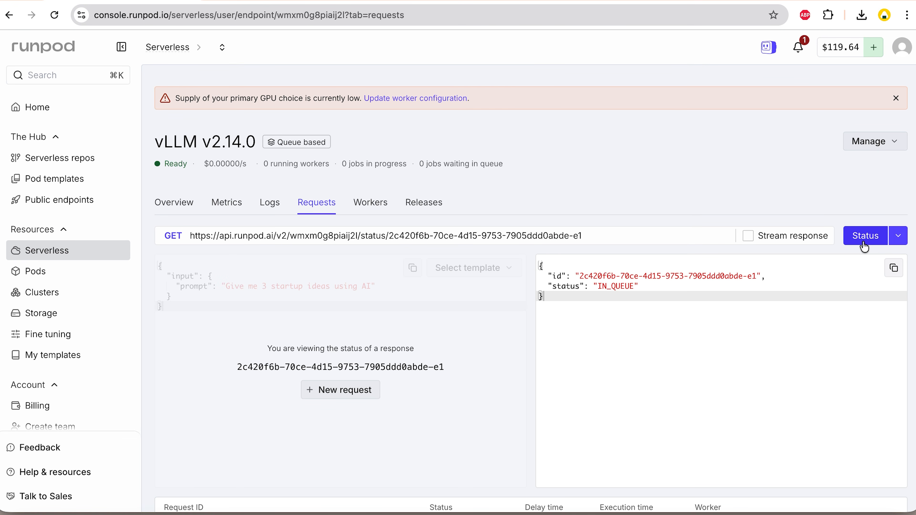
Check the startup ideas request's status, then review its full response and the request history with delay and execution times
{"action": "left_click", "coordinate": [864, 236]}
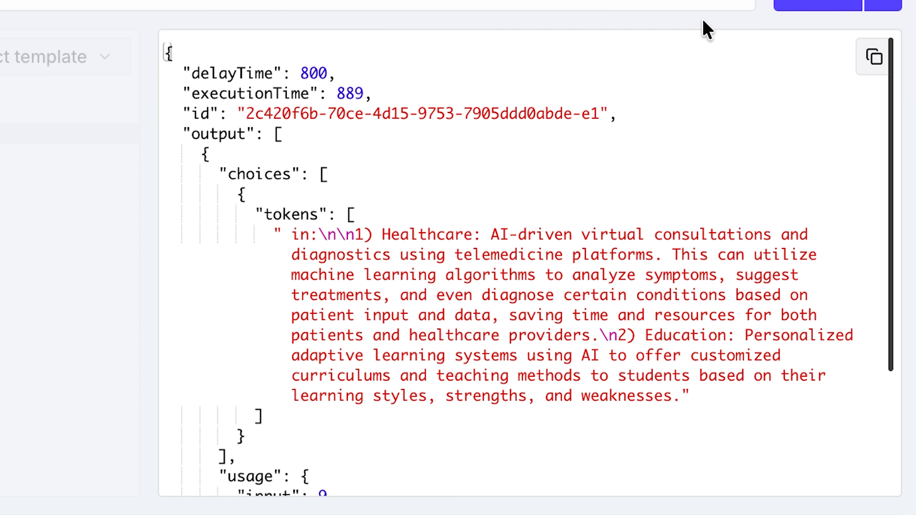
{"action": "scroll", "coordinate": [458, 258], "scroll_direction": "down", "scroll_amount": 5}
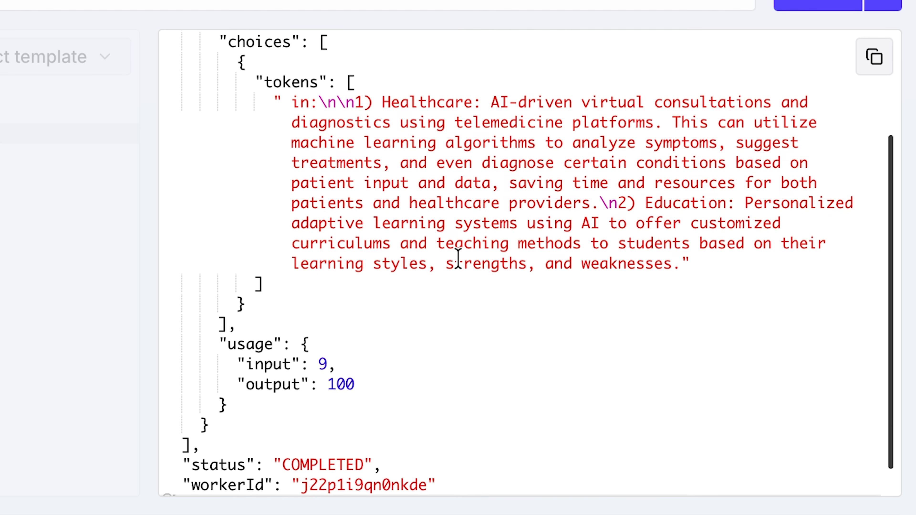
{"action": "scroll", "coordinate": [458, 258], "scroll_direction": "up", "scroll_amount": 5}
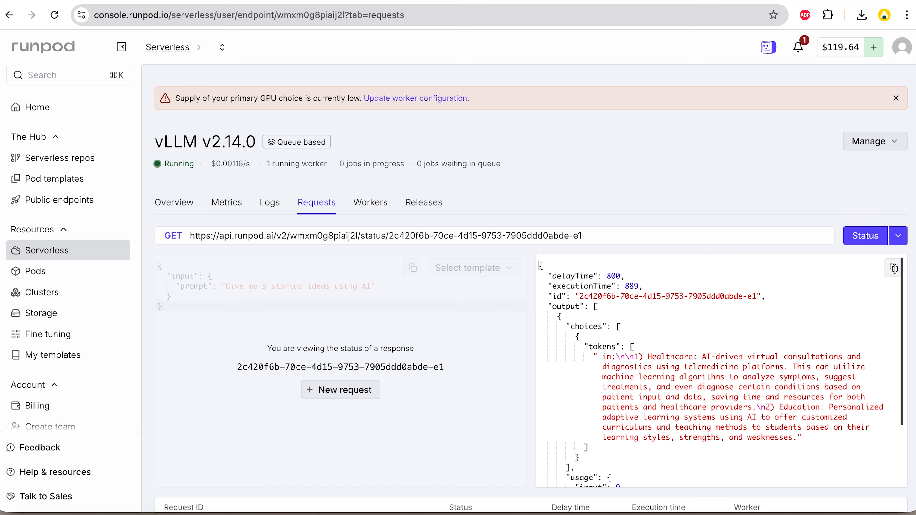
{"action": "scroll", "coordinate": [893, 269], "scroll_direction": "down", "scroll_amount": 2}
{"action": "scroll", "coordinate": [457, 431], "scroll_direction": "down", "scroll_amount": 3}
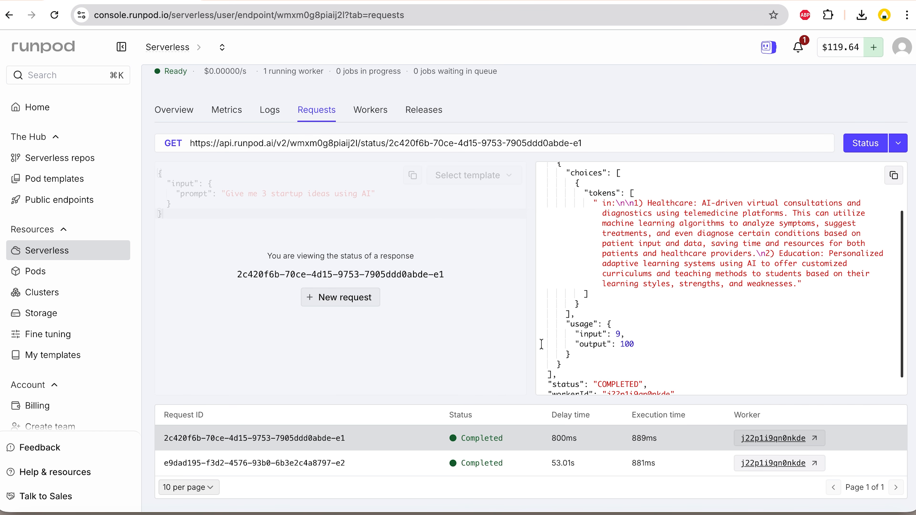
{"action": "scroll", "coordinate": [541, 344], "scroll_direction": "up", "scroll_amount": 3}
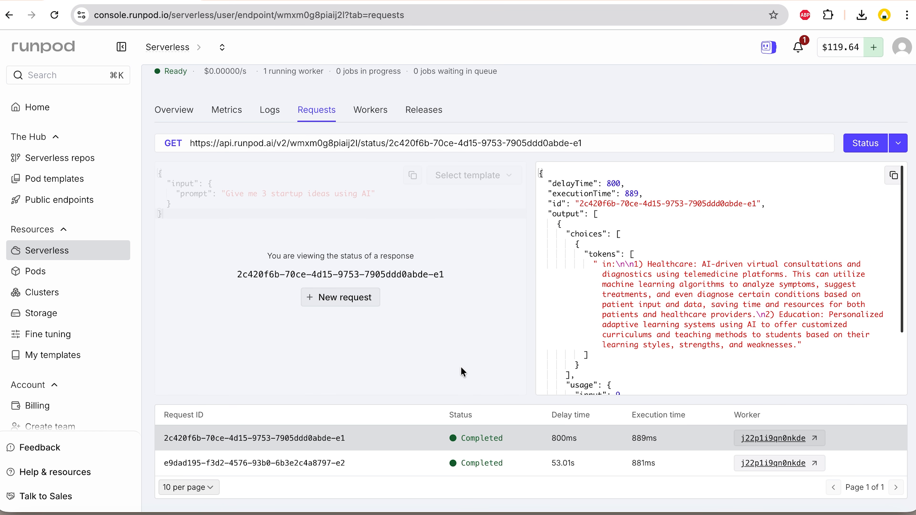
{"action": "scroll", "coordinate": [461, 366], "scroll_direction": "up", "scroll_amount": 3}
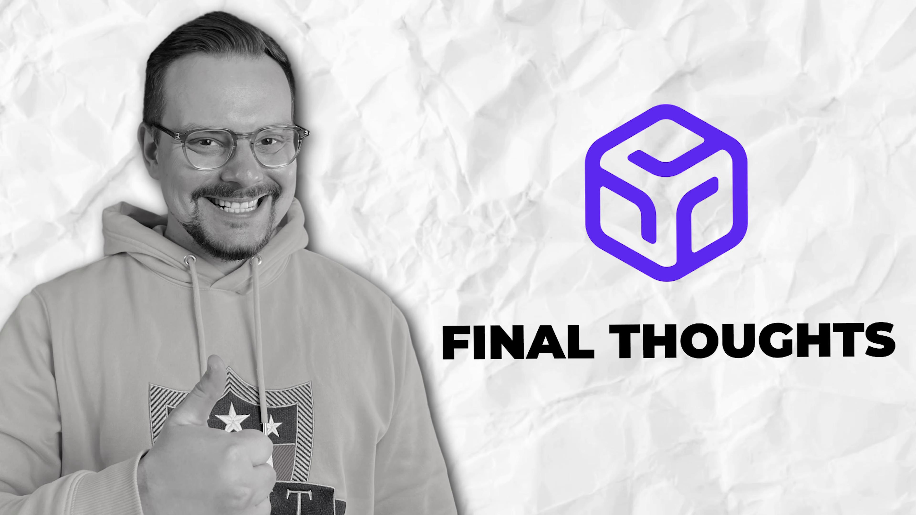